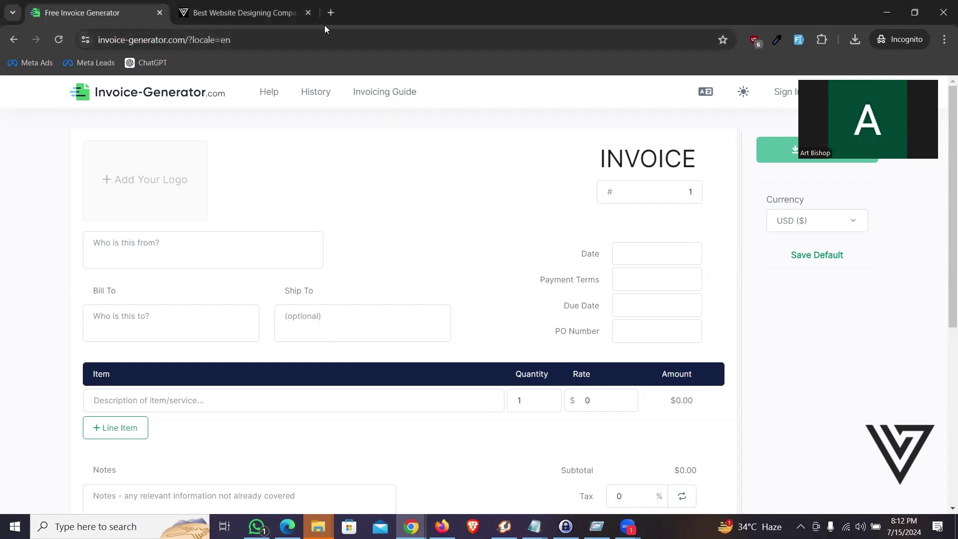
Step: Open a new browser tab at google.com
left_click(335, 17)
type("goog")
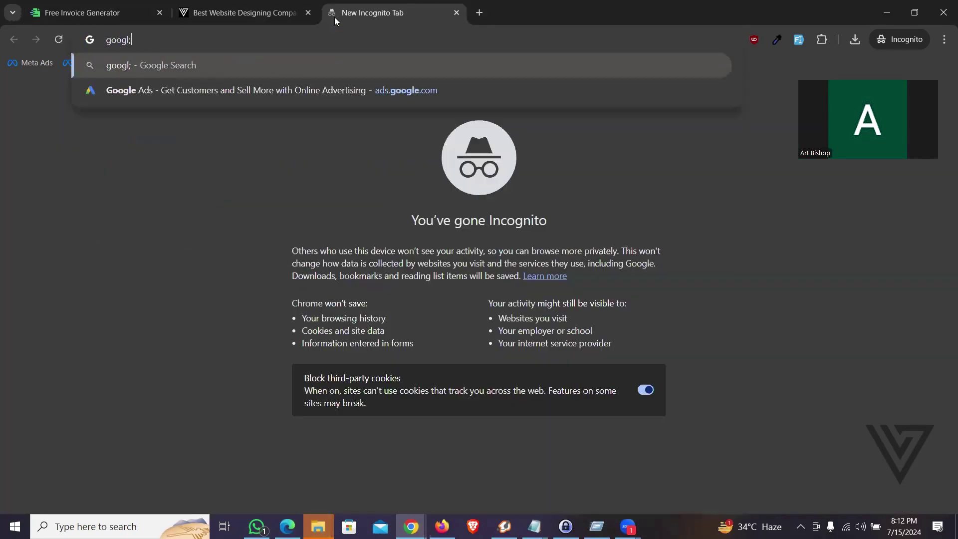
type("le.co")
key("Return")
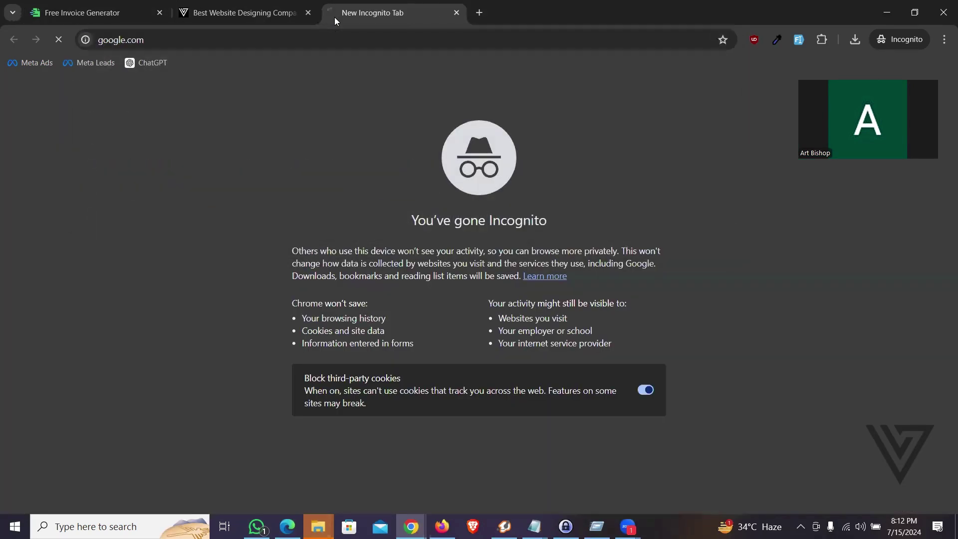
Step: Search Google for 'free invoice generator' and open the Invoice-Generator.com result
type("free in")
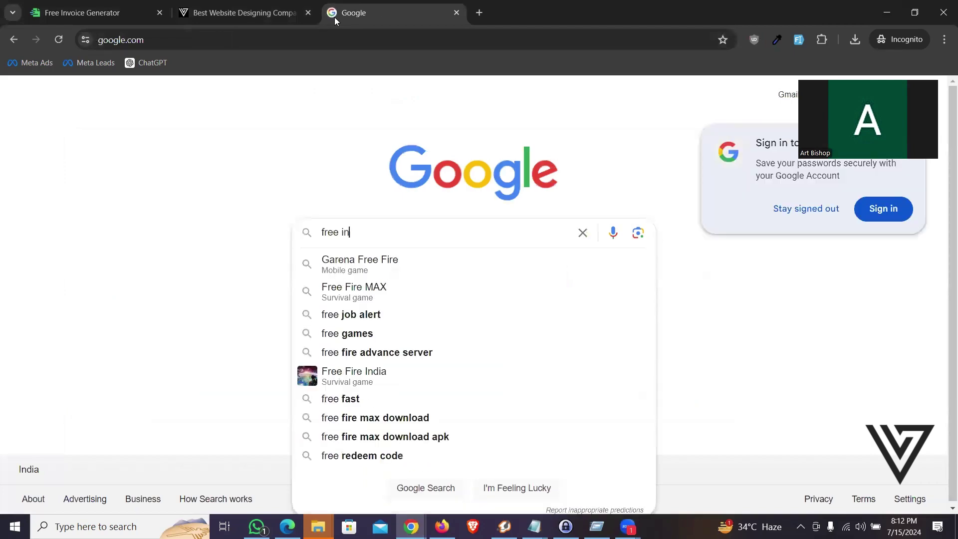
type("voice generator")
key("Return")
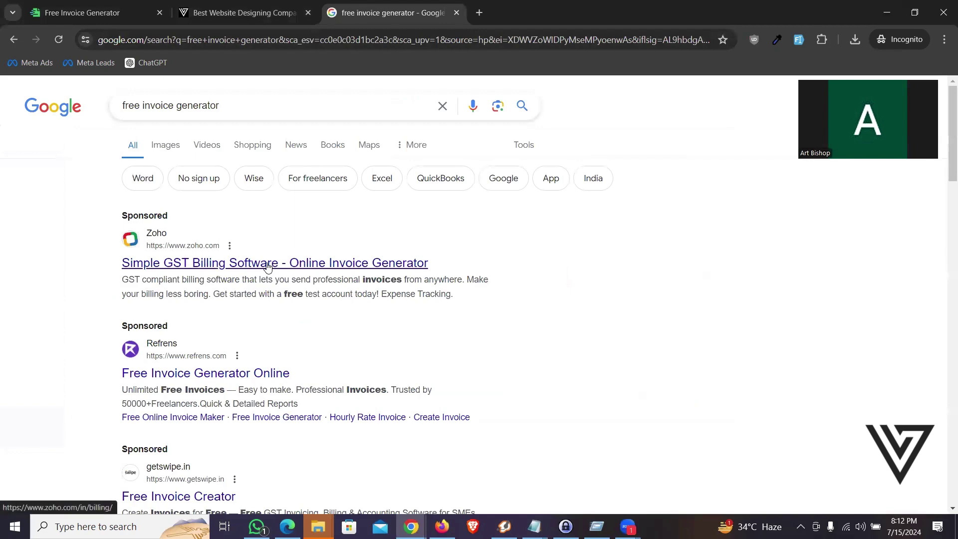
scroll(269, 265, "down", 2)
scroll(293, 193, "down", 5)
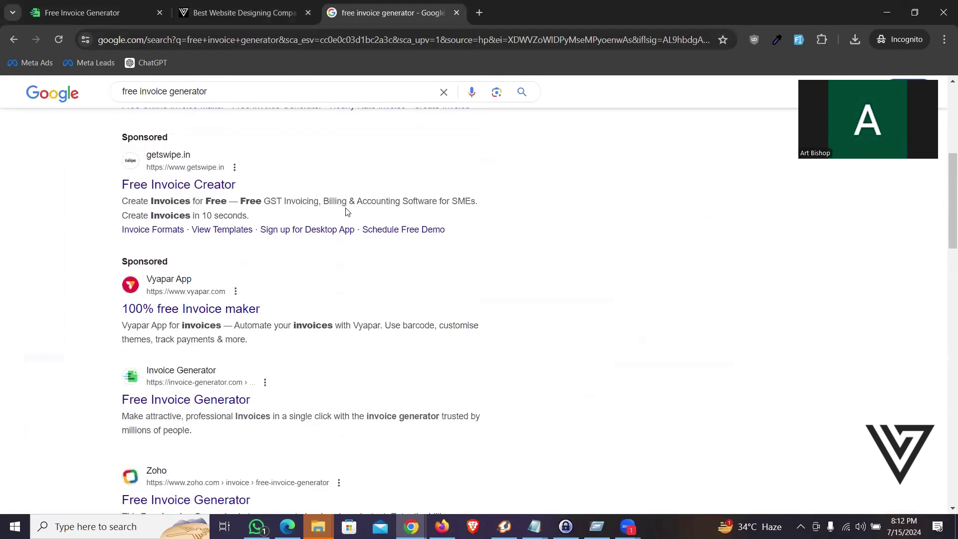
scroll(347, 211, "down", 4)
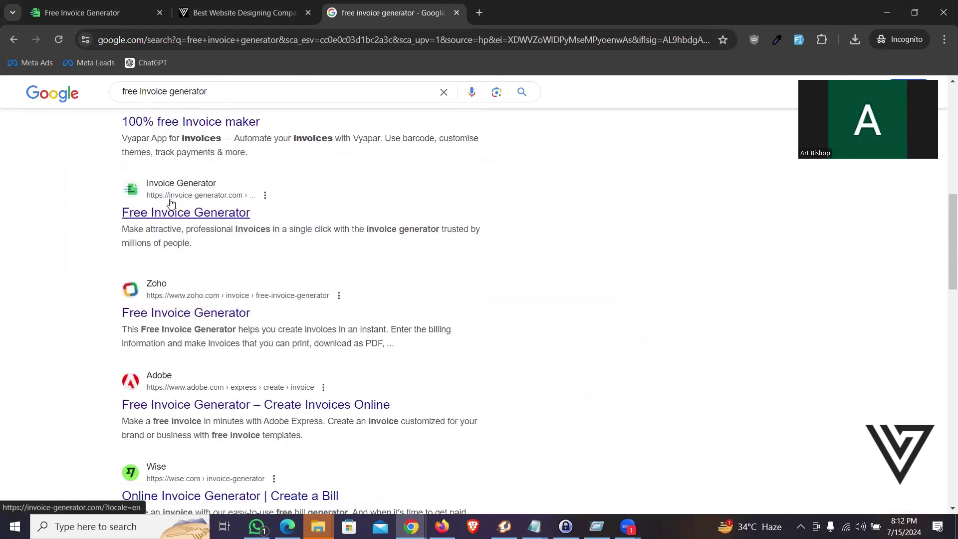
left_click(210, 215)
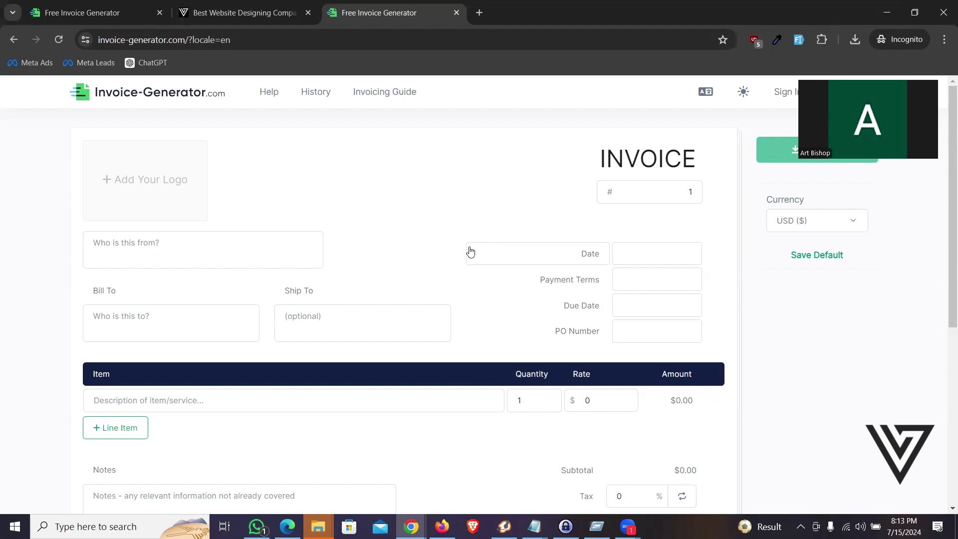
Step: Scroll through the blank USD invoice form and return to the top
scroll(351, 211, "down", 5)
scroll(351, 211, "up", 5)
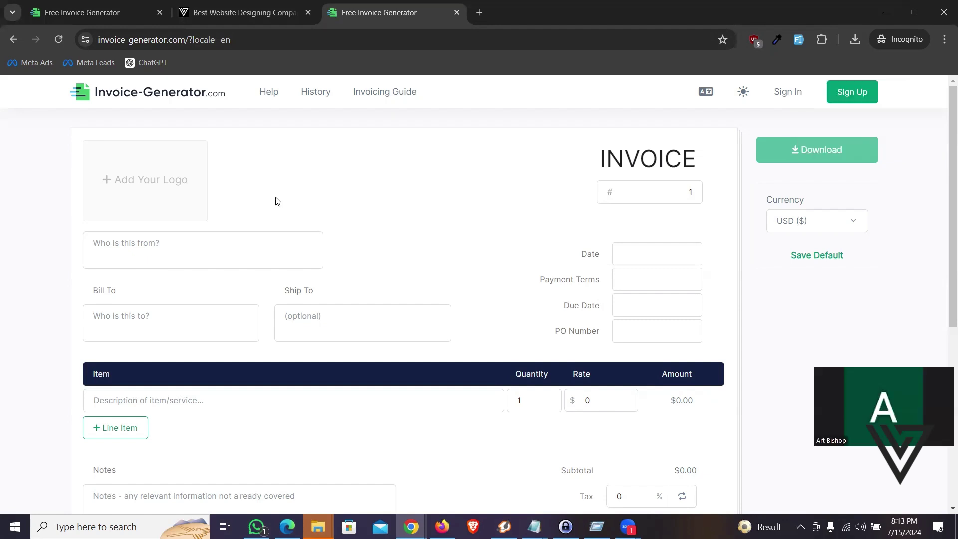
Step: Add vfix-logo2.png as the invoice's company logo
left_click(151, 186)
left_click(152, 104)
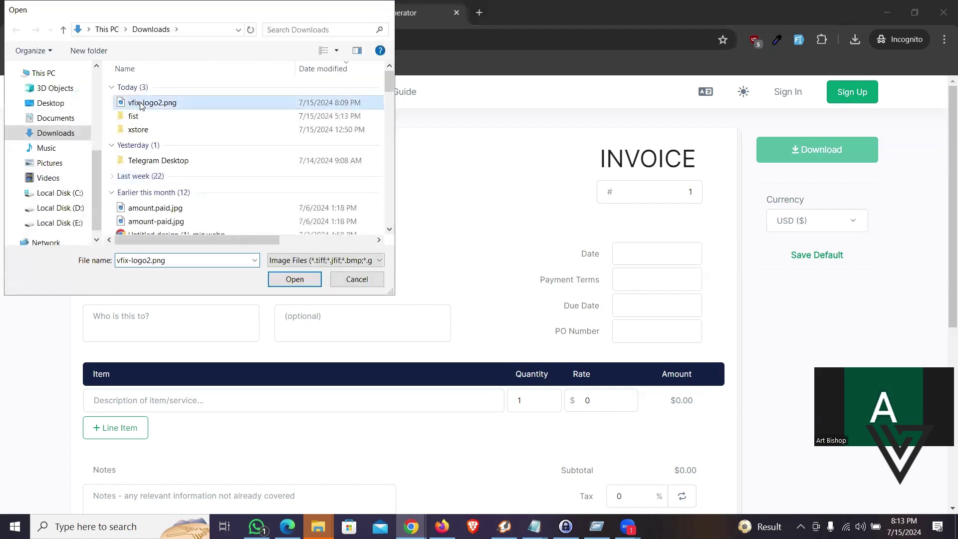
key("Return")
Step: Fill the sender box with 'Vfix Technology', an Address line, and a phone line with New Delhi
left_click(127, 233)
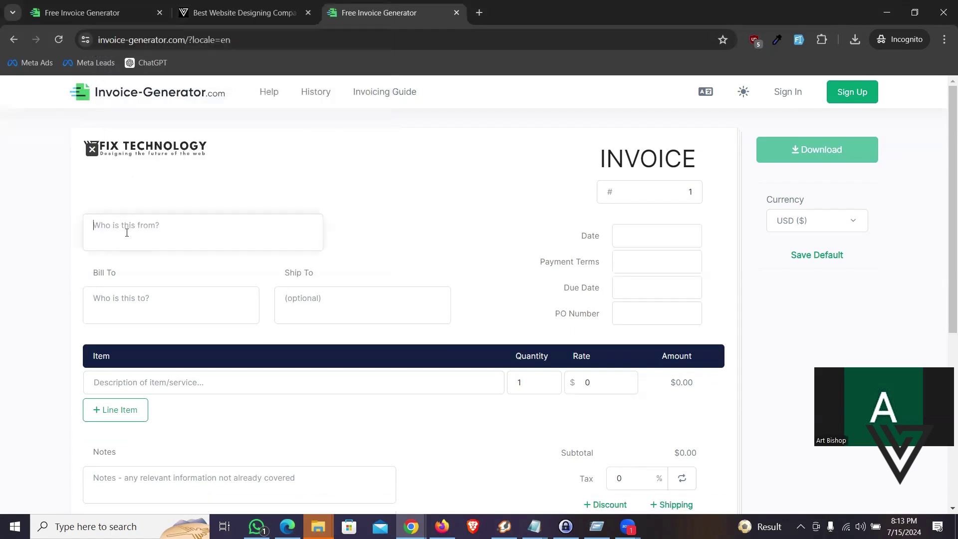
type("V")
type("fj")
key("BackSpace")
type("ix Technology")
type(" Addr4ess")
key("BackSpace")
key("BackSpace")
key("BackSpace")
key("BackSpace")
type("ess")
key("Return")
type("phone")
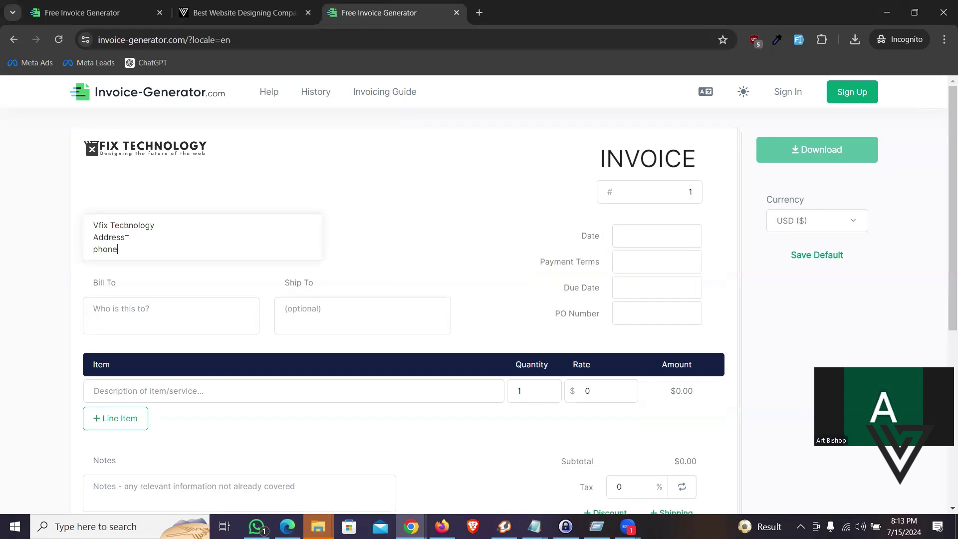
type(": ")
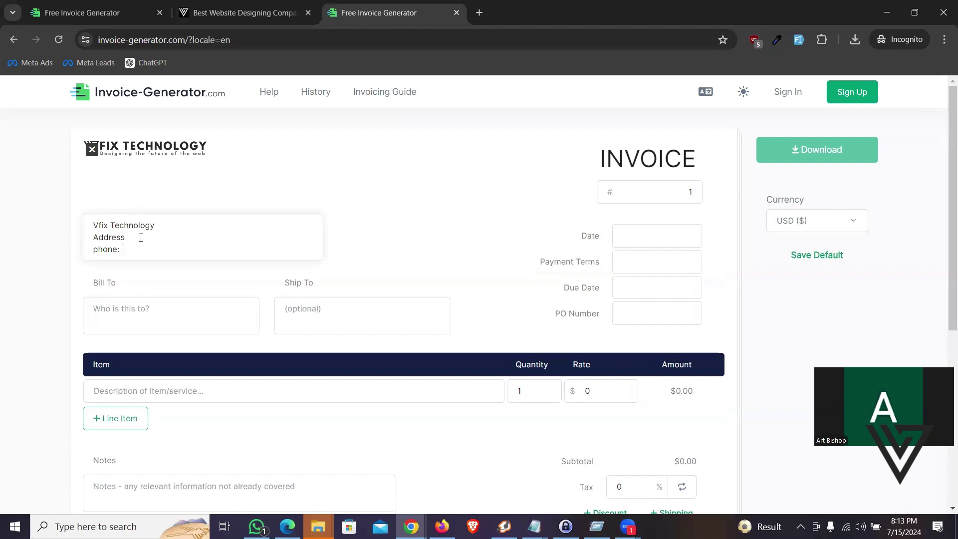
type(": New Delhi")
Step: Add the sender's phone number and enter the client's name under Bill To
left_click(132, 244)
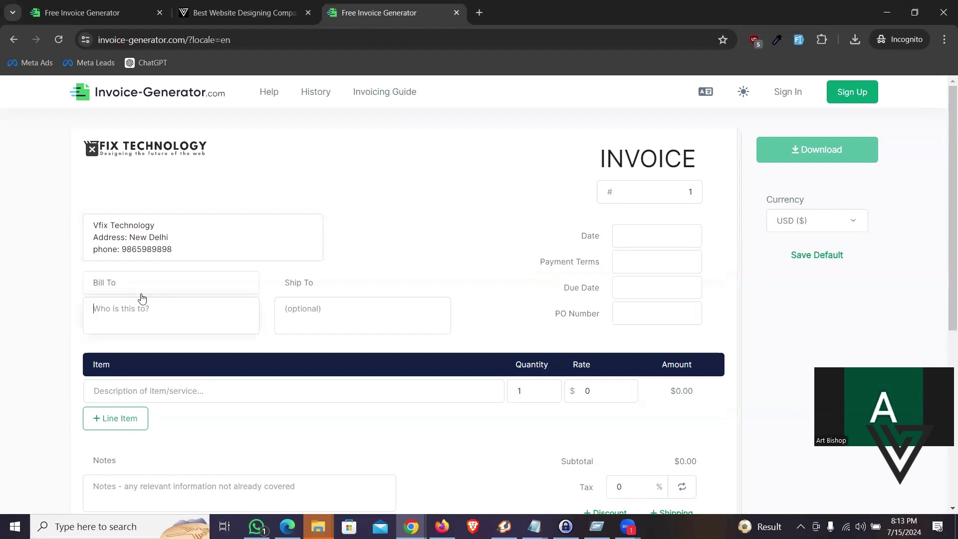
type("Mr. ")
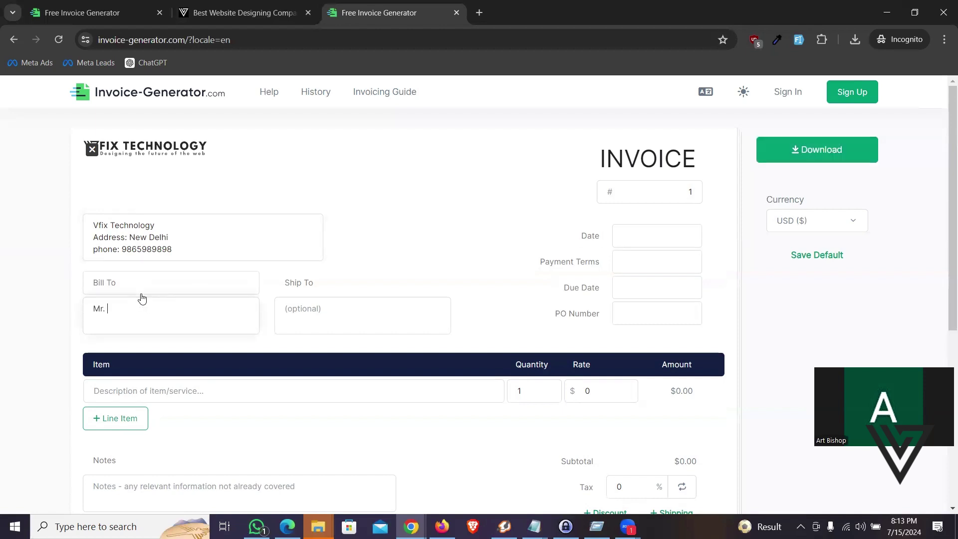
type("ABX")
type("C")
Step: Set Ship To to 'New Delhi' and the invoice number to 15072024
left_click(301, 297)
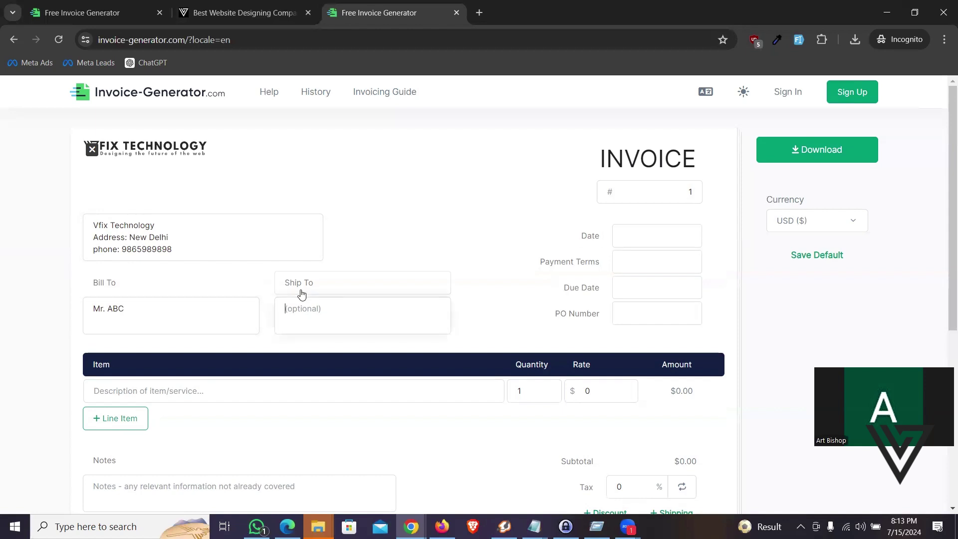
type("Newe")
key("BackSpace")
key("BackSpace")
type("ew")
key("BackSpace")
key("BackSpace")
type("w Delhi")
left_click(661, 190)
type("15")
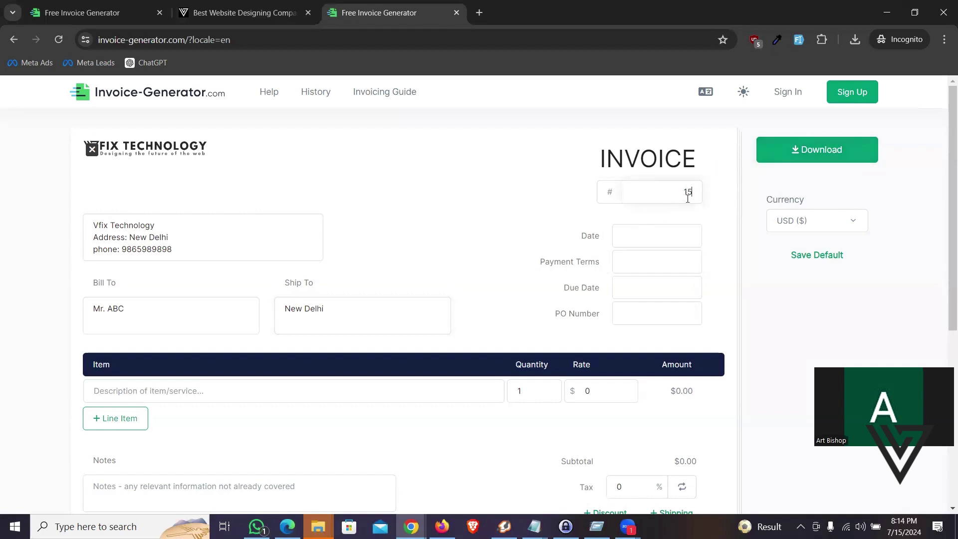
type("072024")
Step: Set the invoice date to July 15, leaving the due date empty
left_click(655, 232)
left_click(649, 335)
left_click(649, 267)
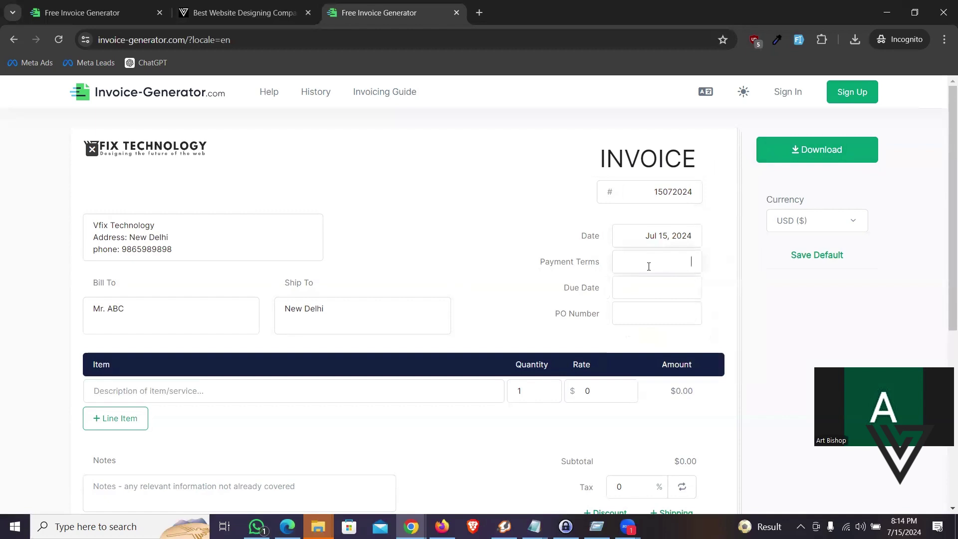
left_click(668, 284)
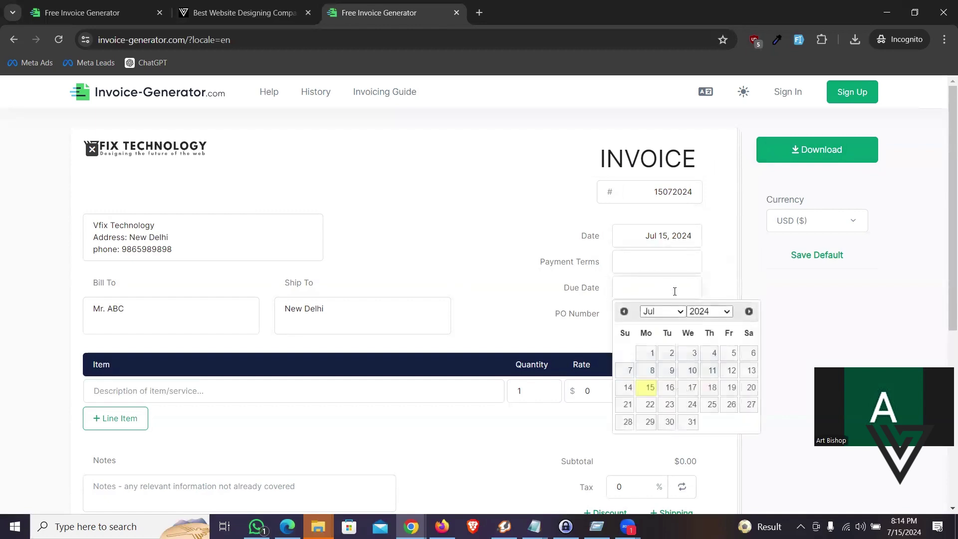
left_click(514, 293)
Step: Describe the first line item as '1 Website Development'
scroll(435, 295, "down", 4)
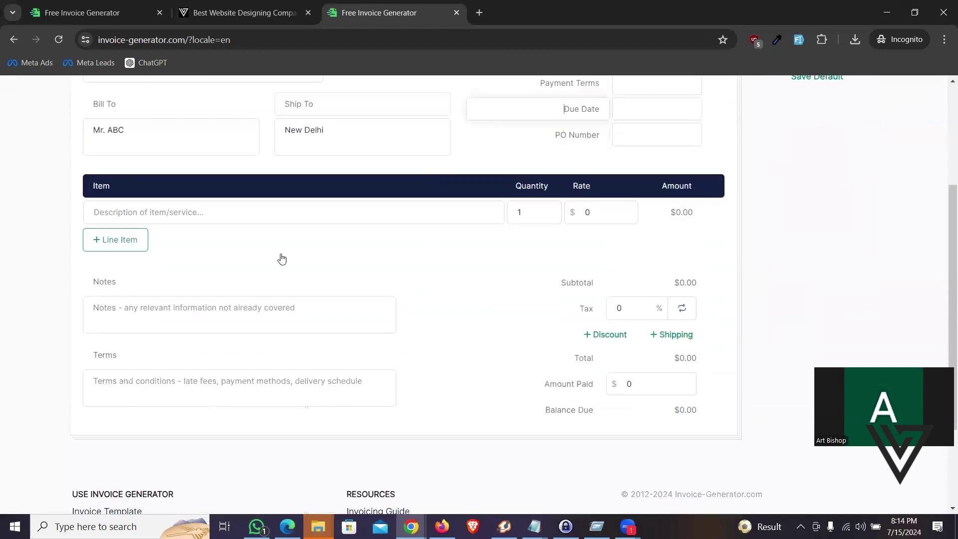
left_click(140, 205)
type("1 Website ")
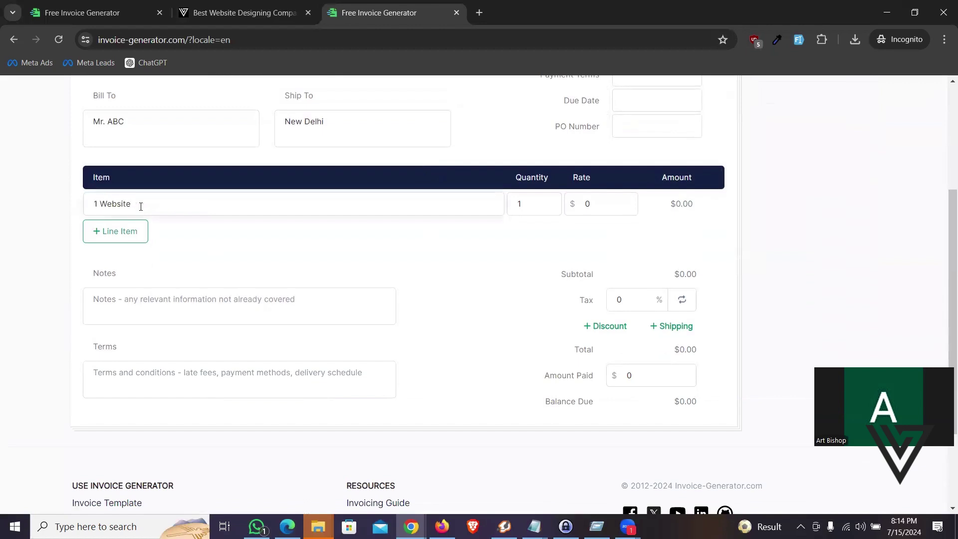
type("Developmenyt")
key("BackSpace")
key("BackSpace")
type("t")
scroll(599, 215, "up", 2)
Step: Keep the currency as USD and set the first item's rate to 100
left_click(801, 159)
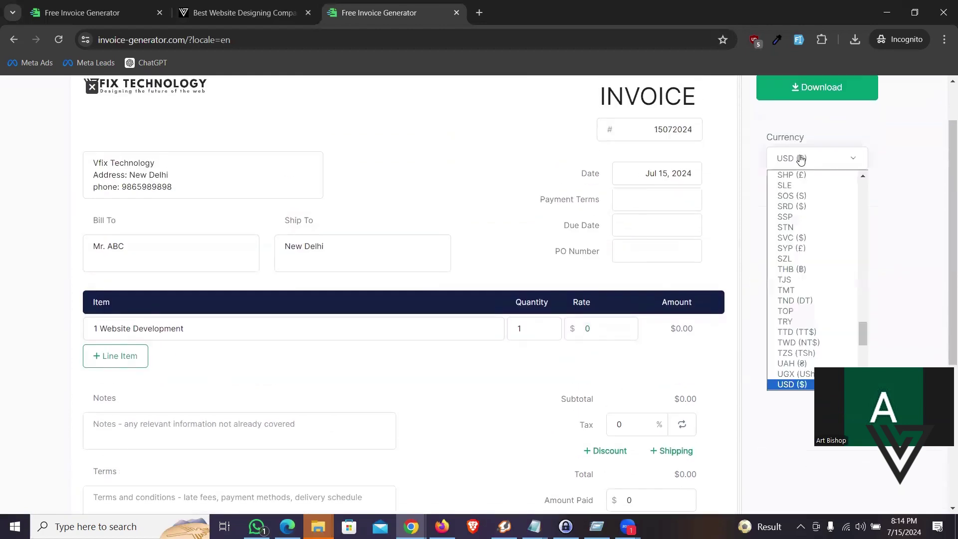
scroll(809, 272, "down", 5)
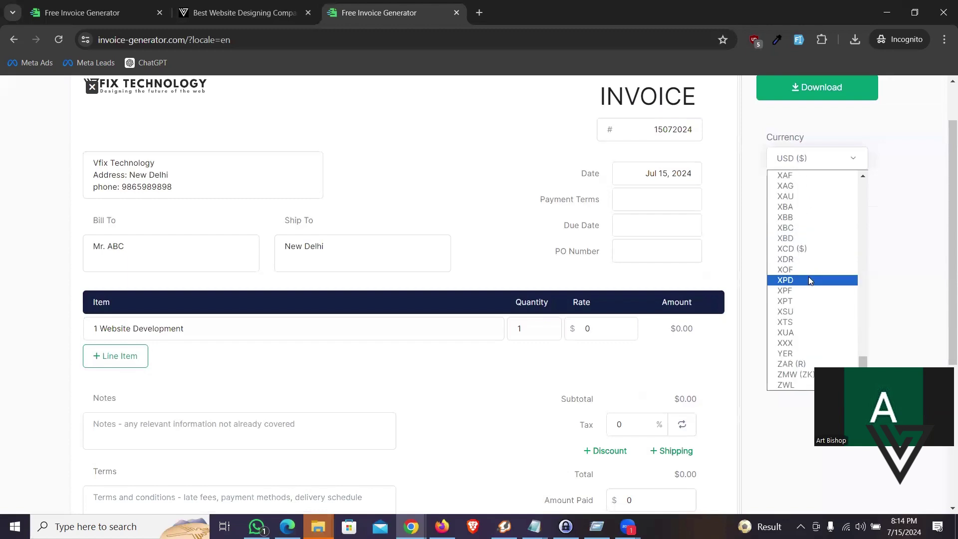
scroll(809, 272, "up", 3)
left_click(591, 356)
left_click(595, 330)
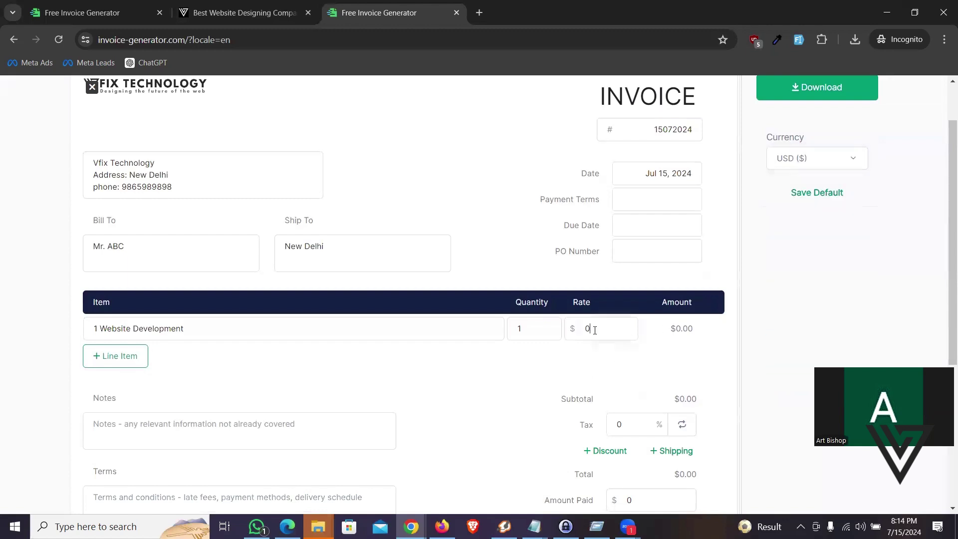
key("BackSpace")
type("100")
Step: Add a second line item '1 Yr hosting server' at a rate of 50
left_click(141, 360)
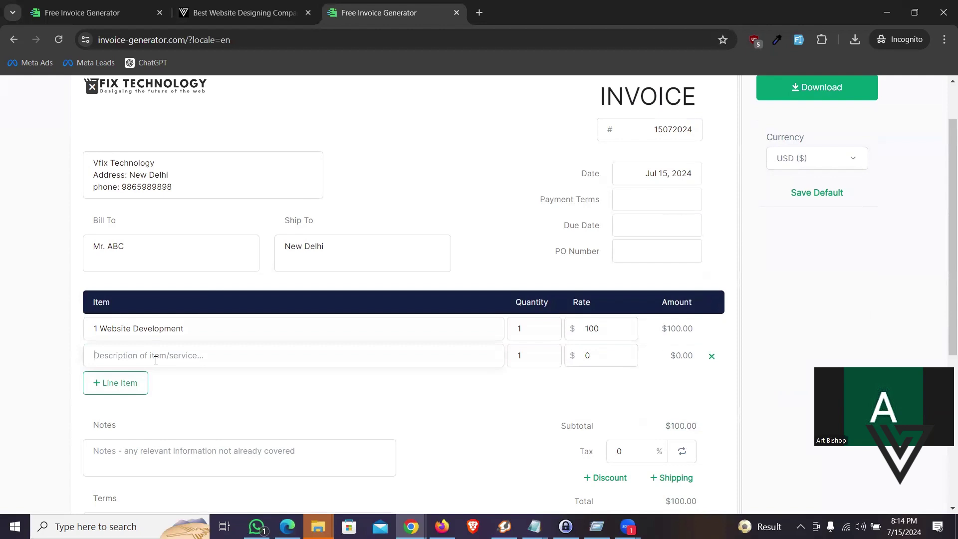
type("1 Yr hosting server")
left_click(609, 349)
type("50")
scroll(397, 261, "down", 3)
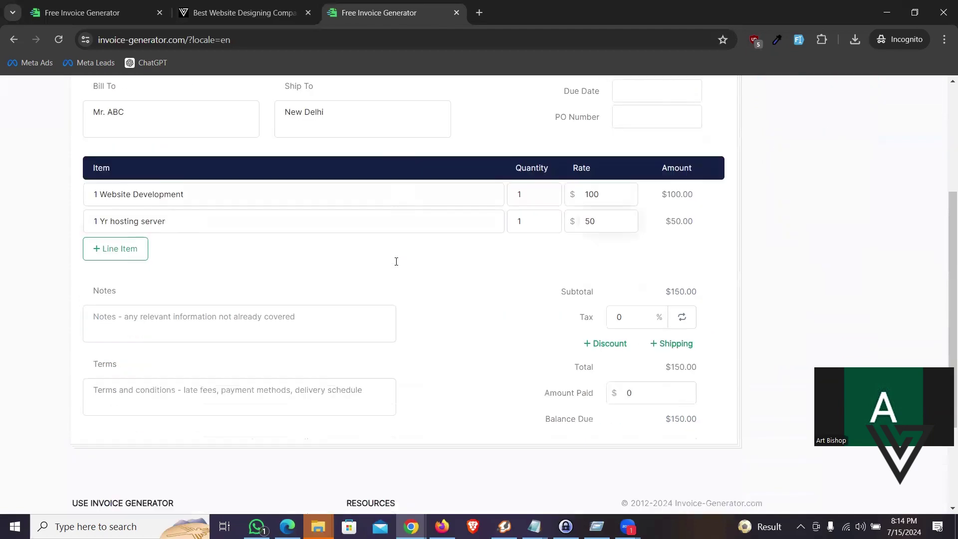
scroll(422, 259, "down", 2)
scroll(421, 259, "up", 2)
Step: Add the note 'Here is your notes' and apply 18% tax, bringing the total to $177.00
left_click(157, 334)
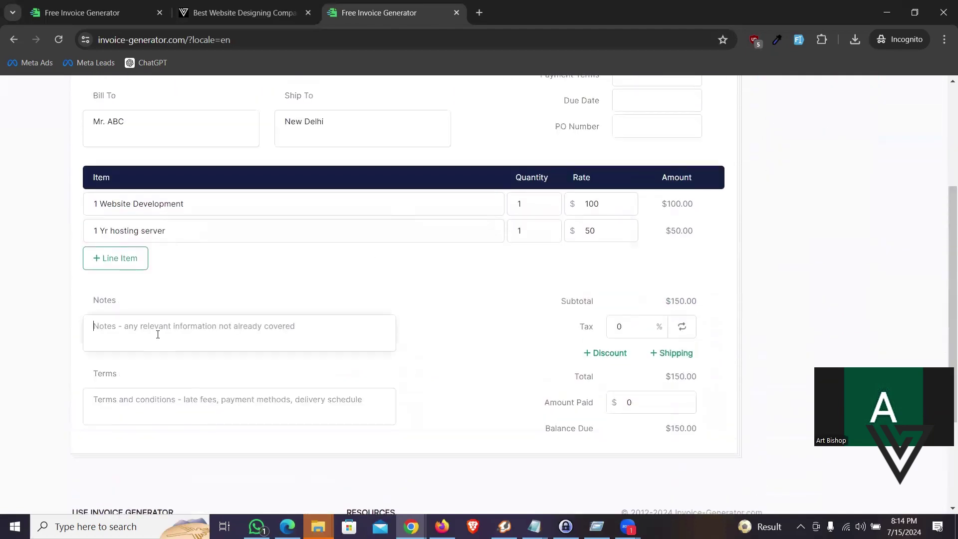
type("Here is y")
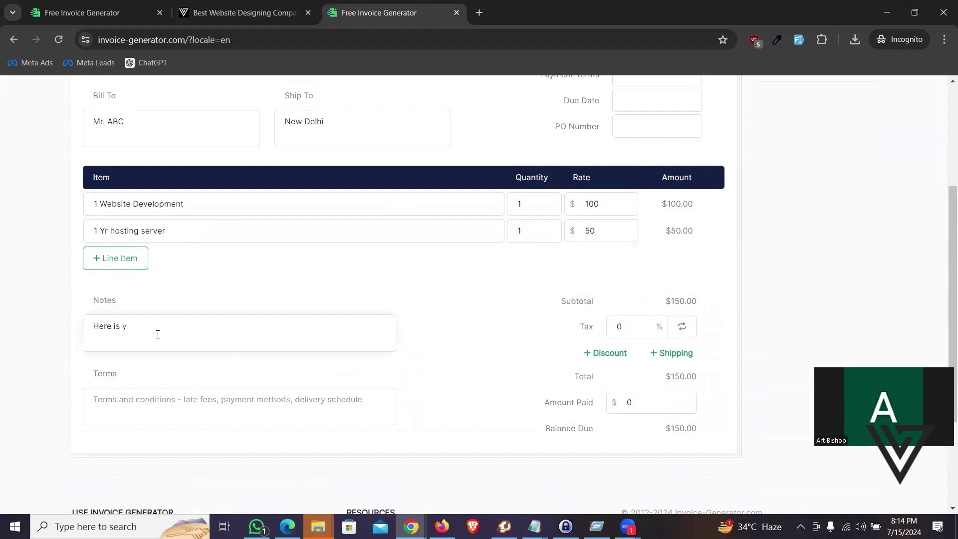
type("our notes")
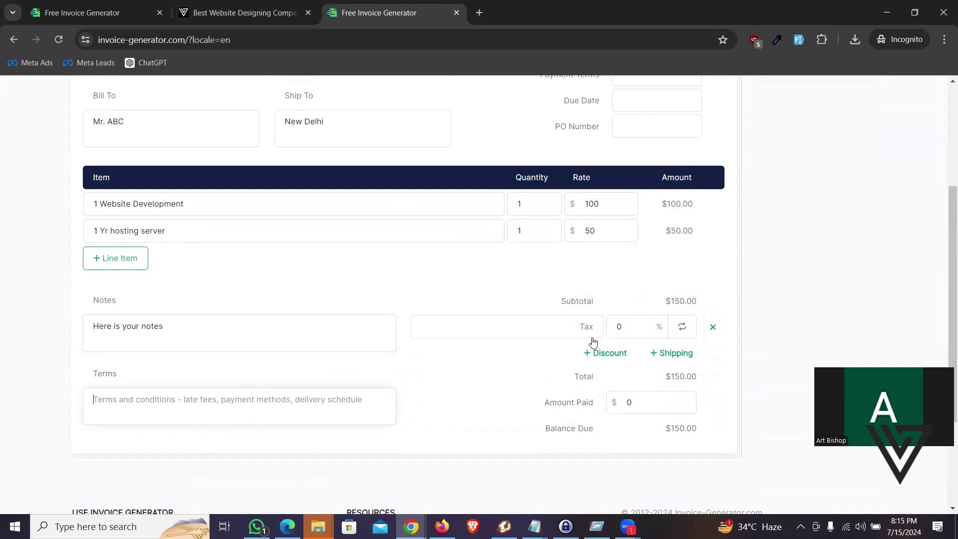
left_click(607, 331)
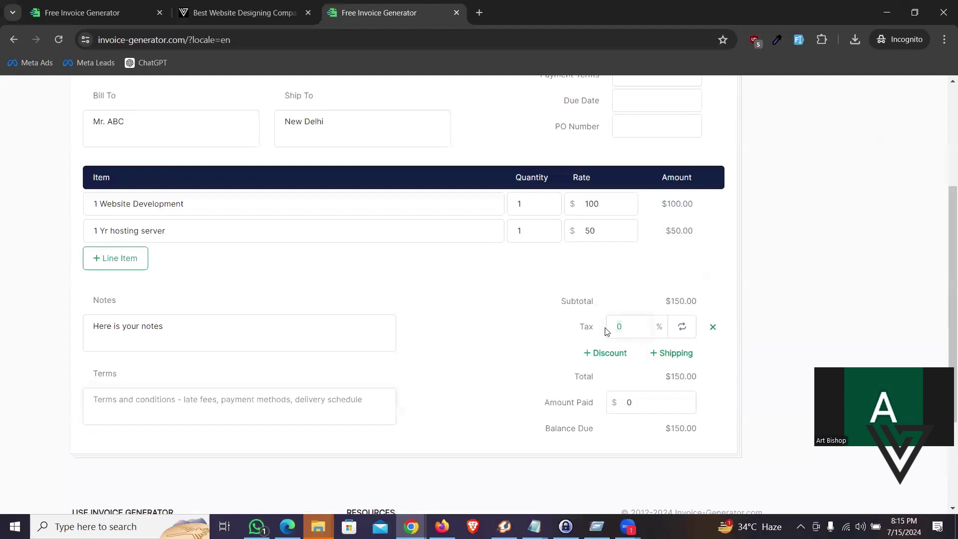
type("18")
left_click(464, 327)
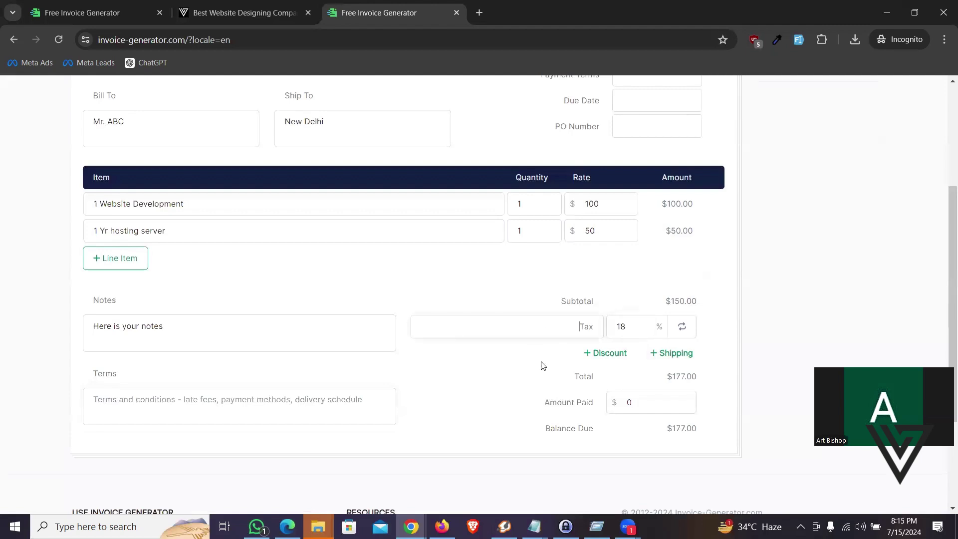
scroll(609, 360, "down", 2)
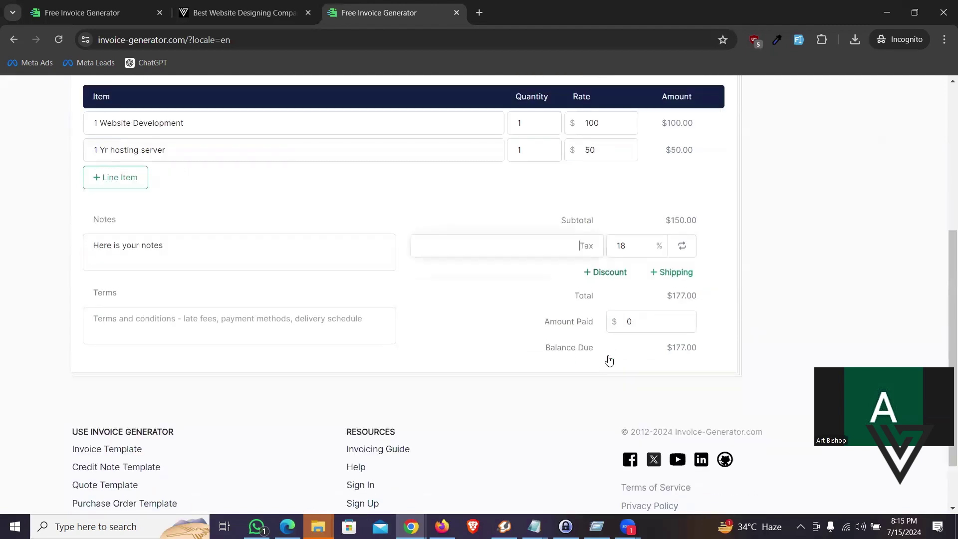
scroll(609, 359, "down", 1)
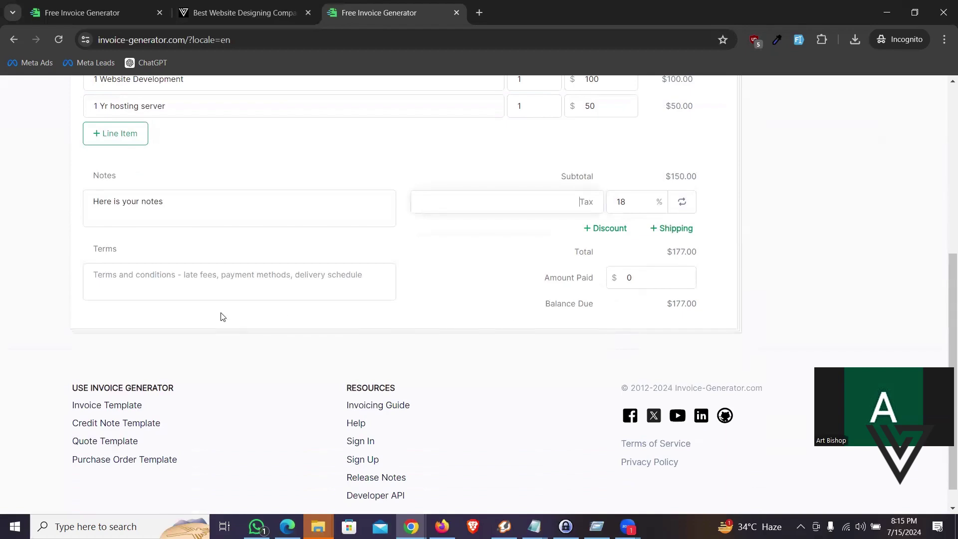
scroll(435, 278, "up", 6)
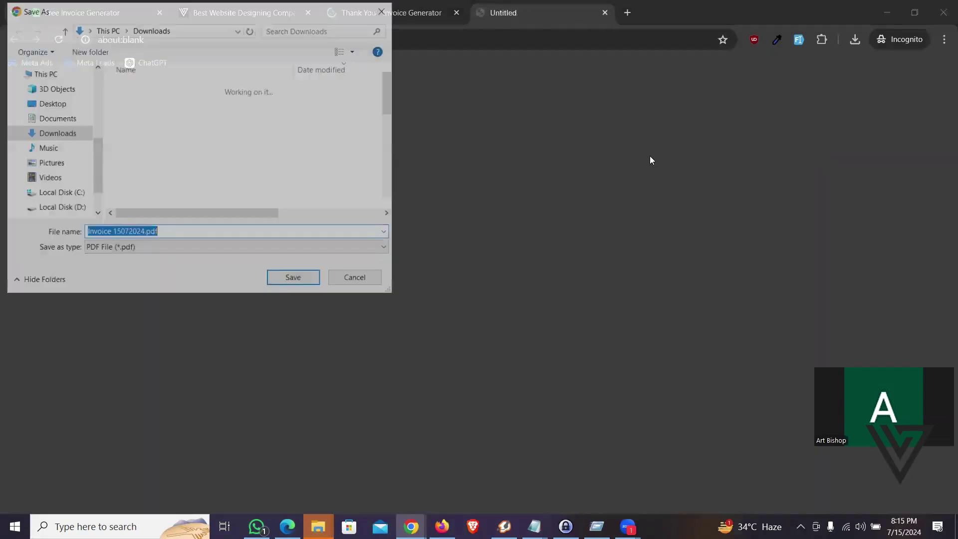
Step: Save the invoice as Invoice 15072024.pdf in Downloads and open the PDF
left_click(287, 278)
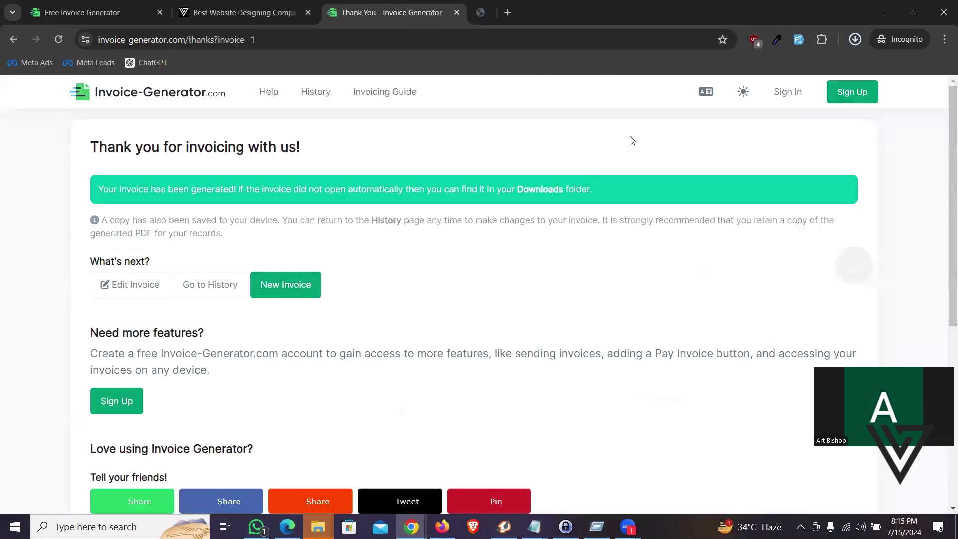
left_click(739, 106)
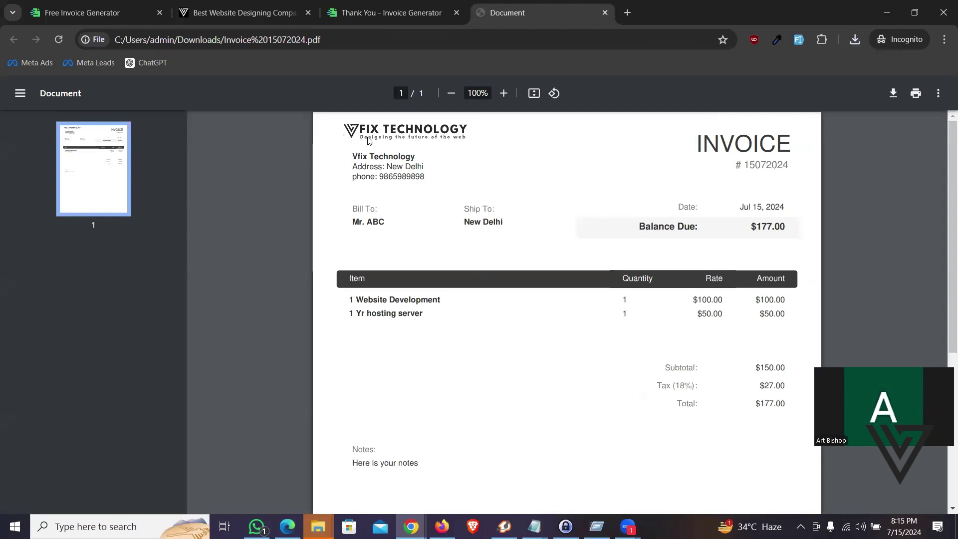
left_click_drag(350, 210, 440, 213)
left_click_drag(667, 244, 786, 227)
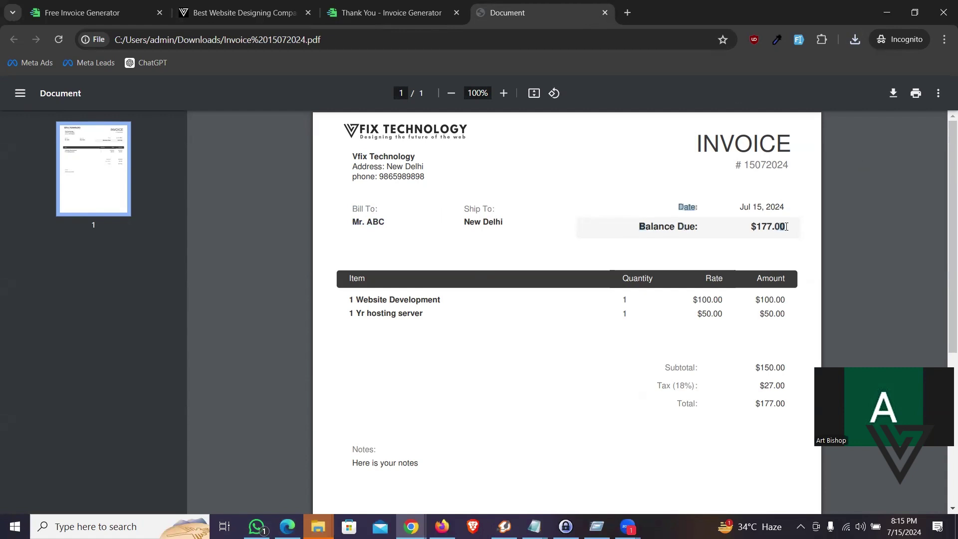
left_click(354, 294)
scroll(634, 315, "down", 5)
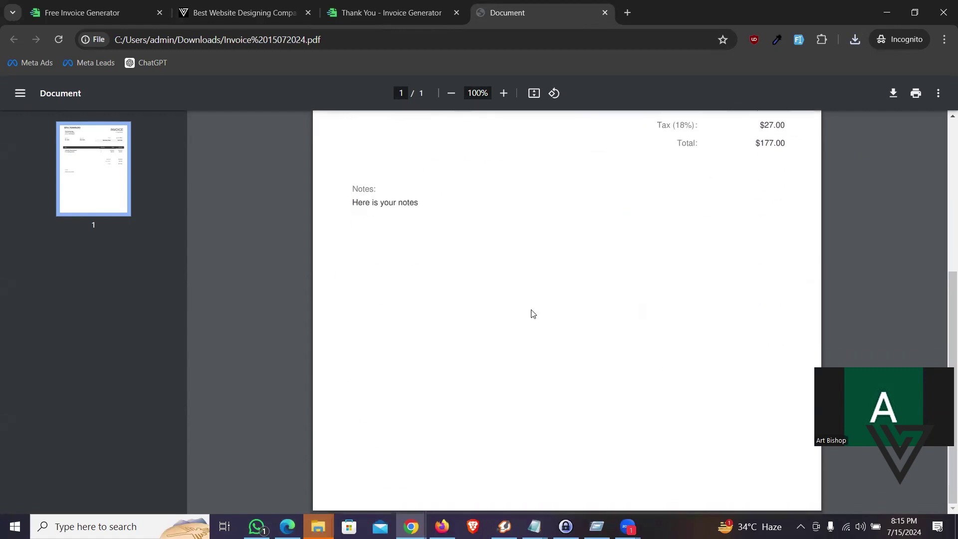
left_click_drag(352, 207, 460, 207)
scroll(490, 259, "up", 4)
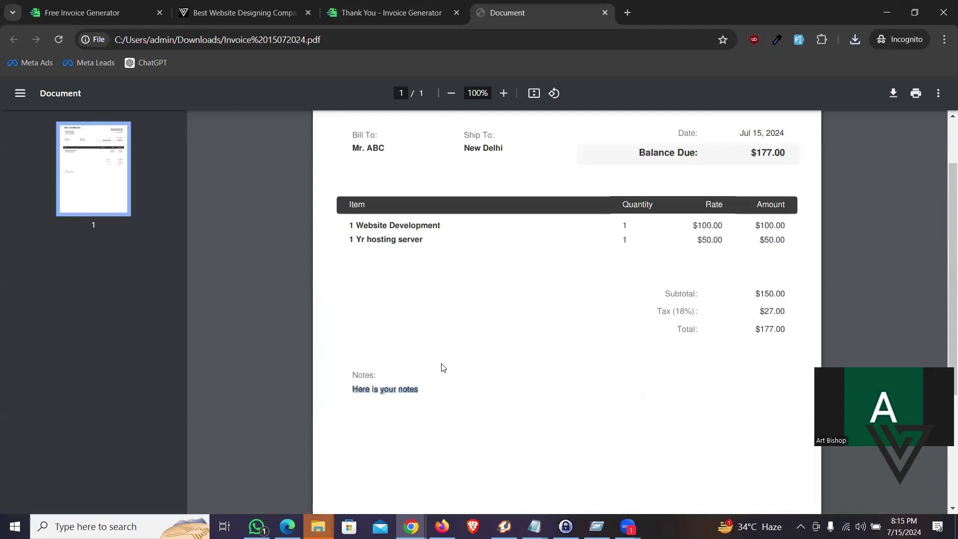
scroll(441, 367, "down", 4)
left_click(410, 303)
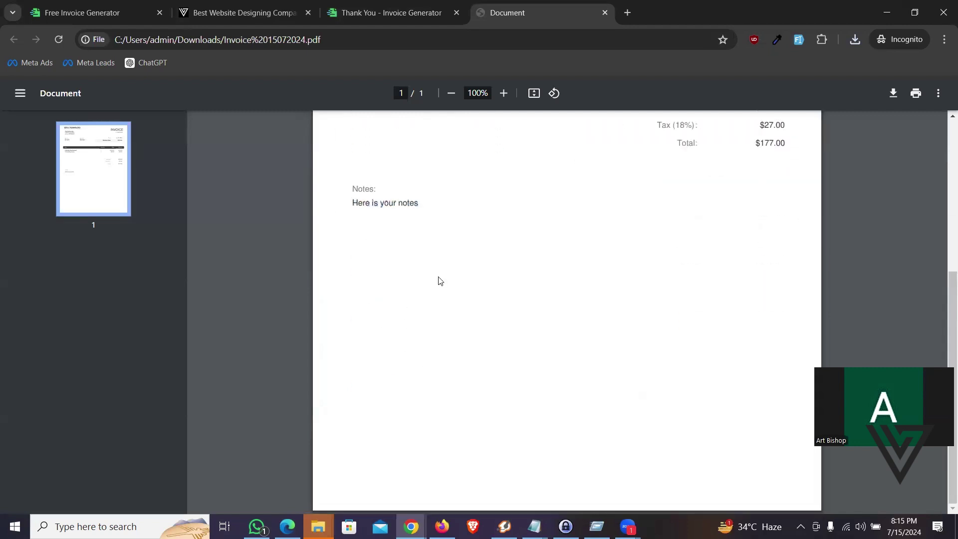
scroll(438, 295, "up", 5)
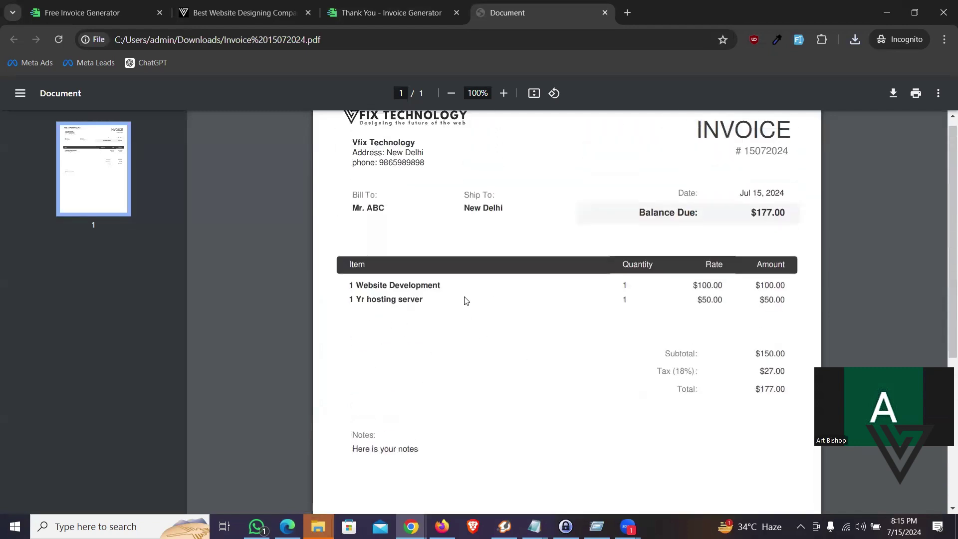
scroll(466, 300, "up", 1)
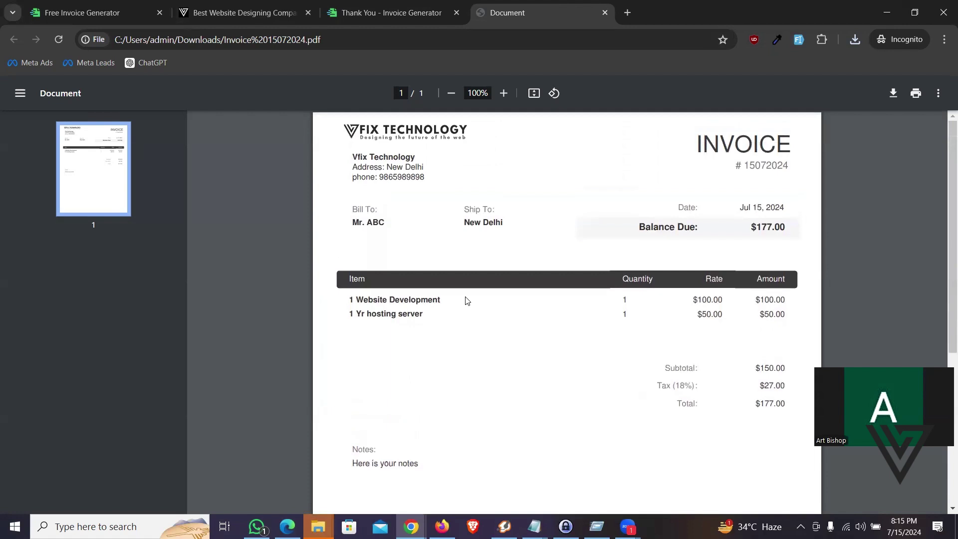